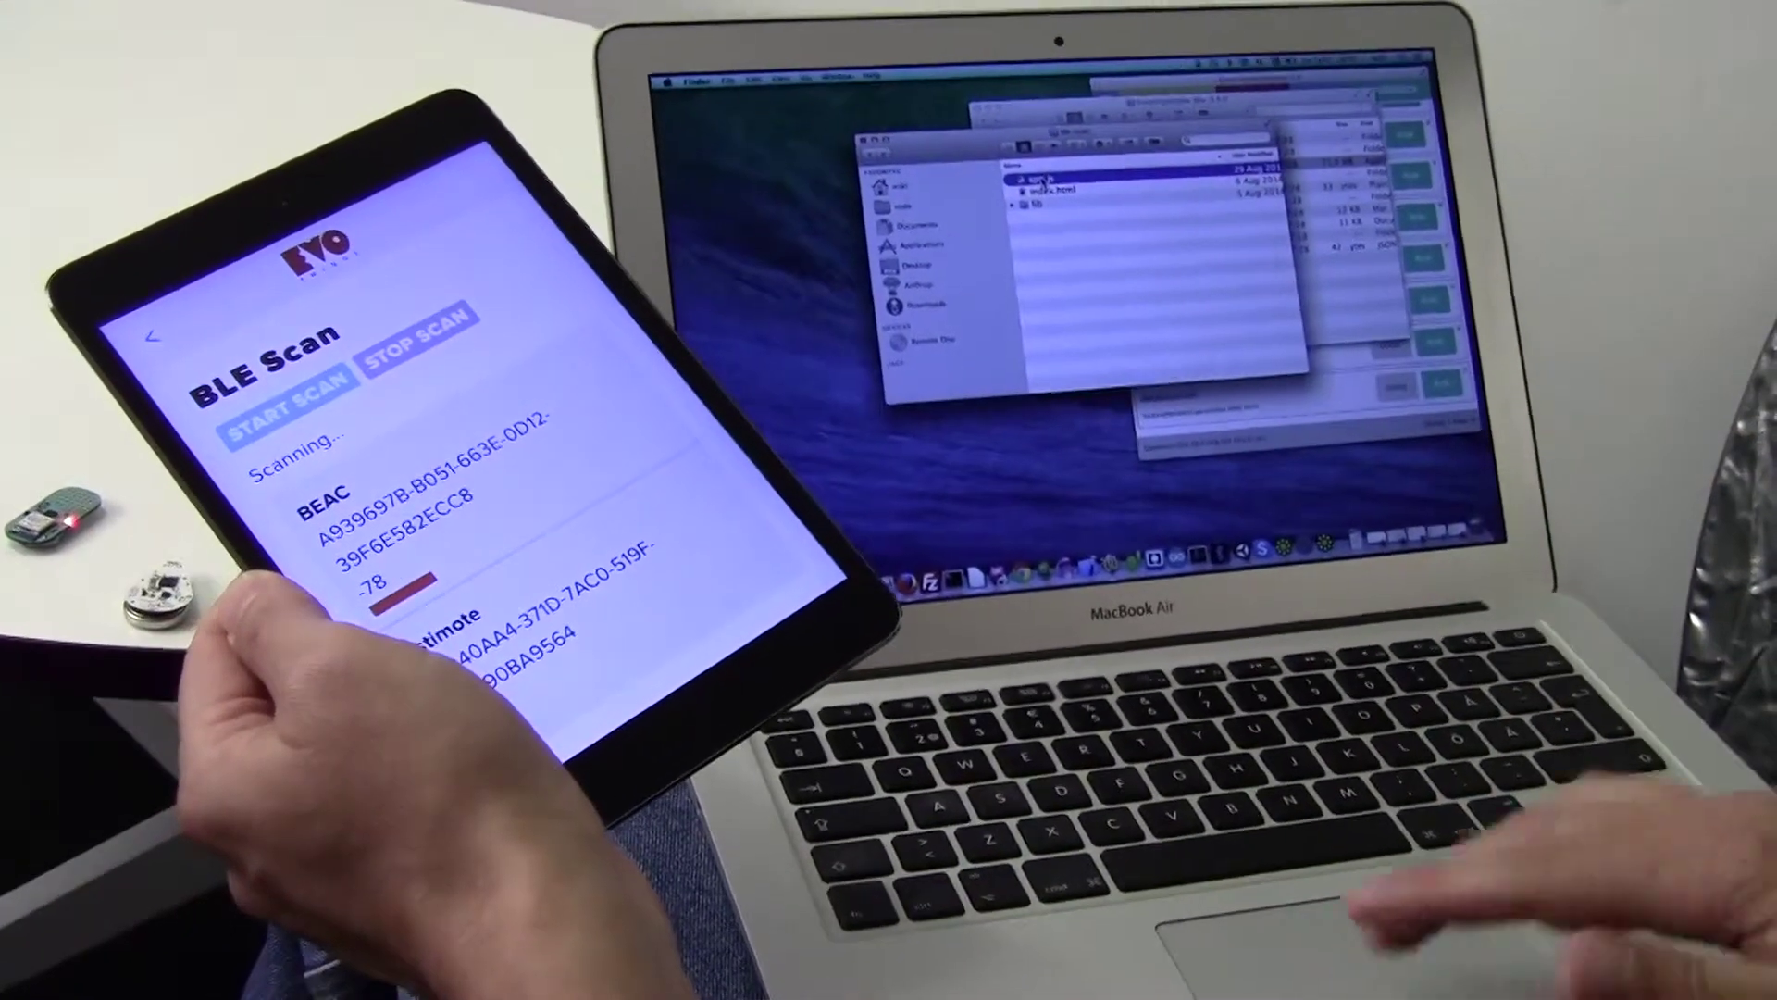
Right-click app.js in the BLE Scan example folder to reach its file actions.
{"action": "right_click", "coordinate": [1044, 177]}
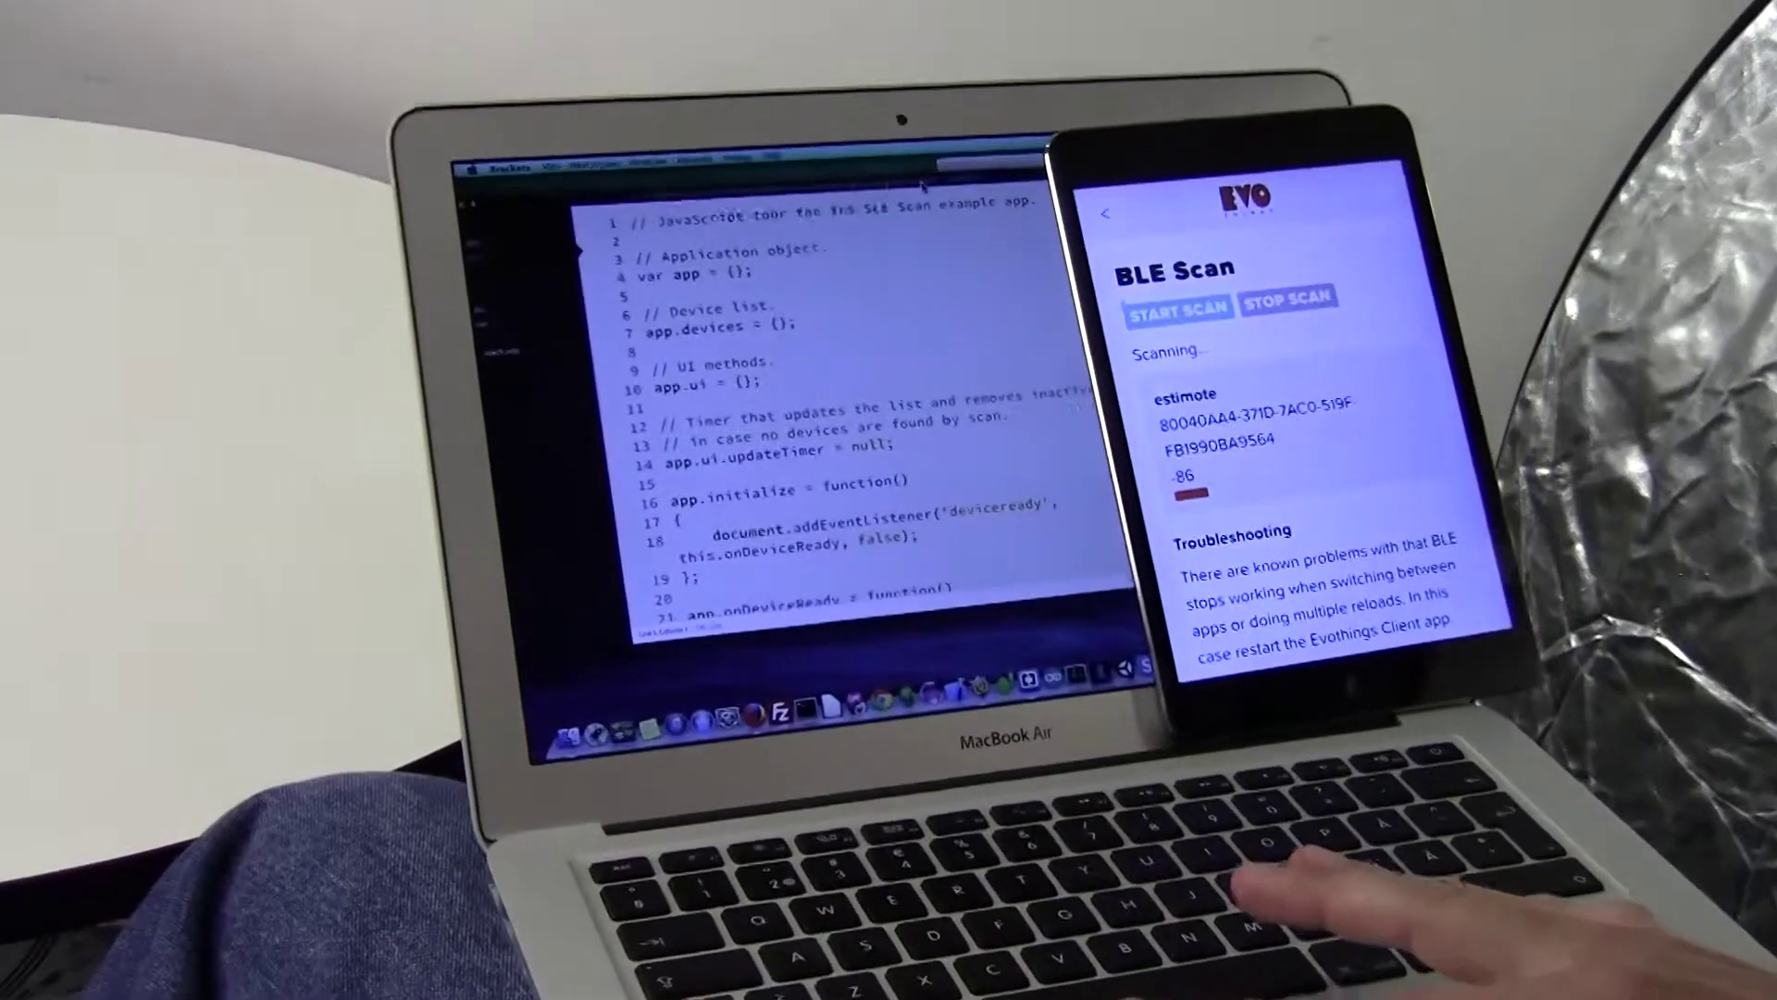
{"action": "scroll", "coordinate": [890, 402], "scroll_direction": "down", "scroll_amount": 5}
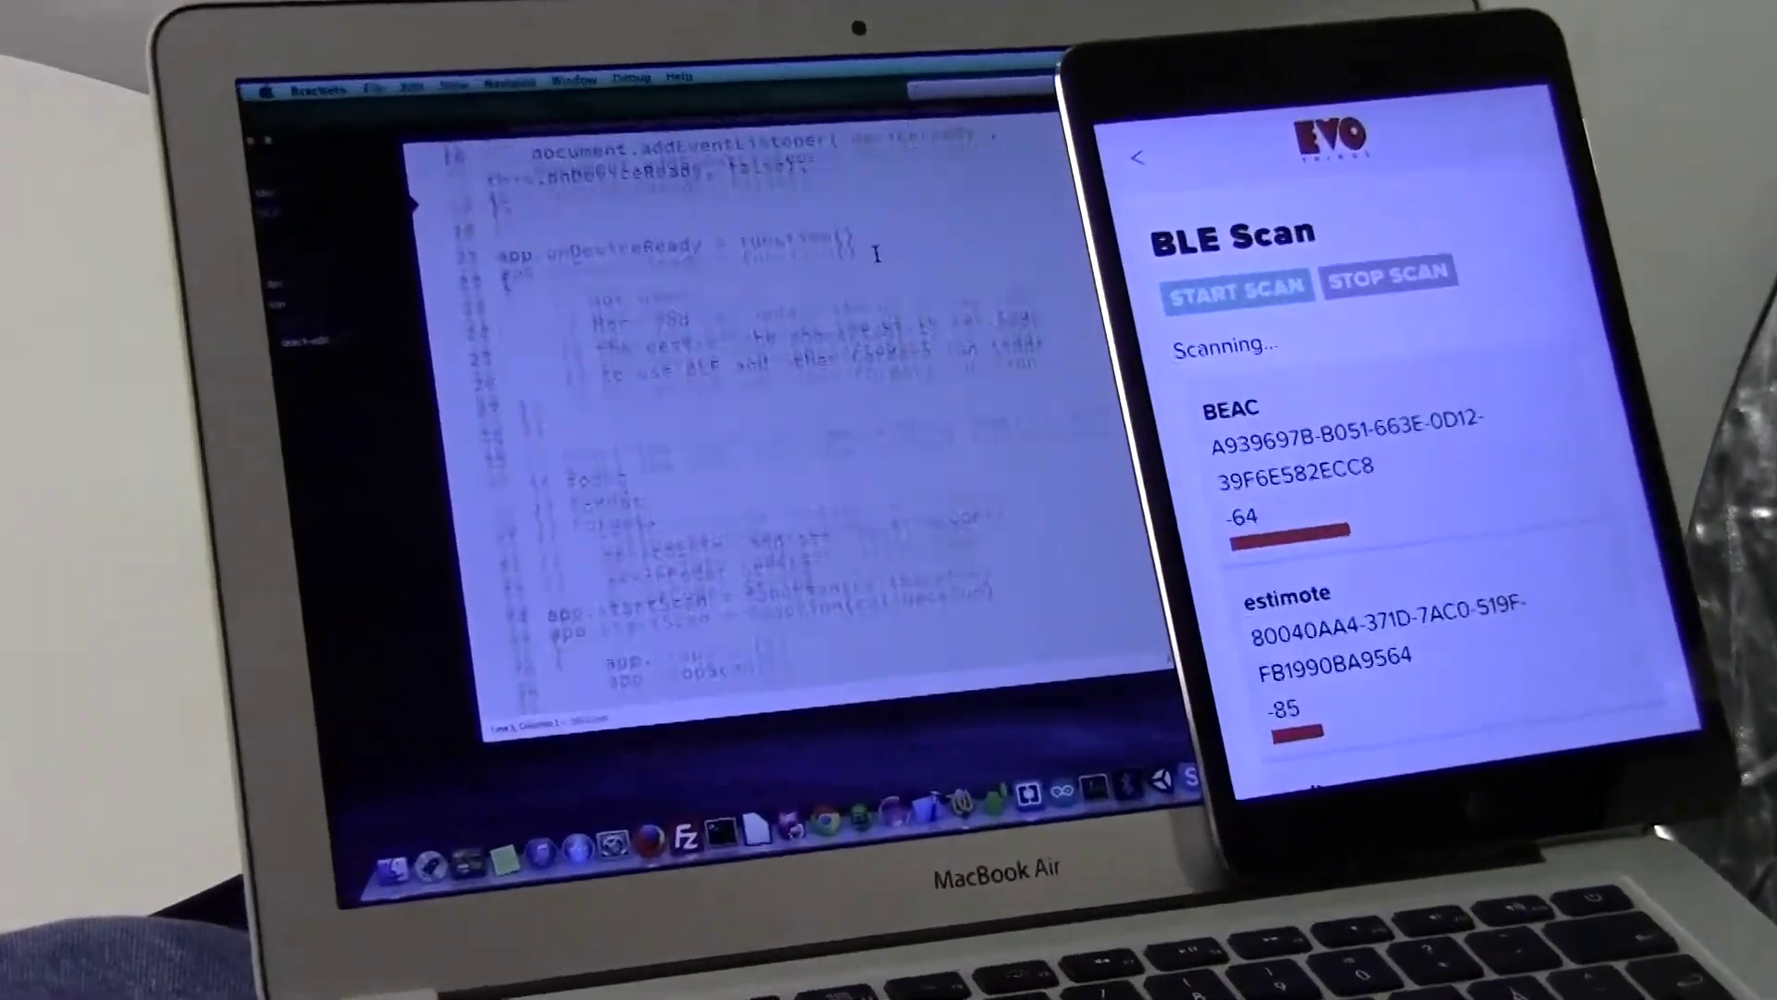
{"action": "scroll", "coordinate": [904, 262], "scroll_direction": "down", "scroll_amount": 5}
{"action": "scroll", "coordinate": [904, 262], "scroll_direction": "down", "scroll_amount": 5}
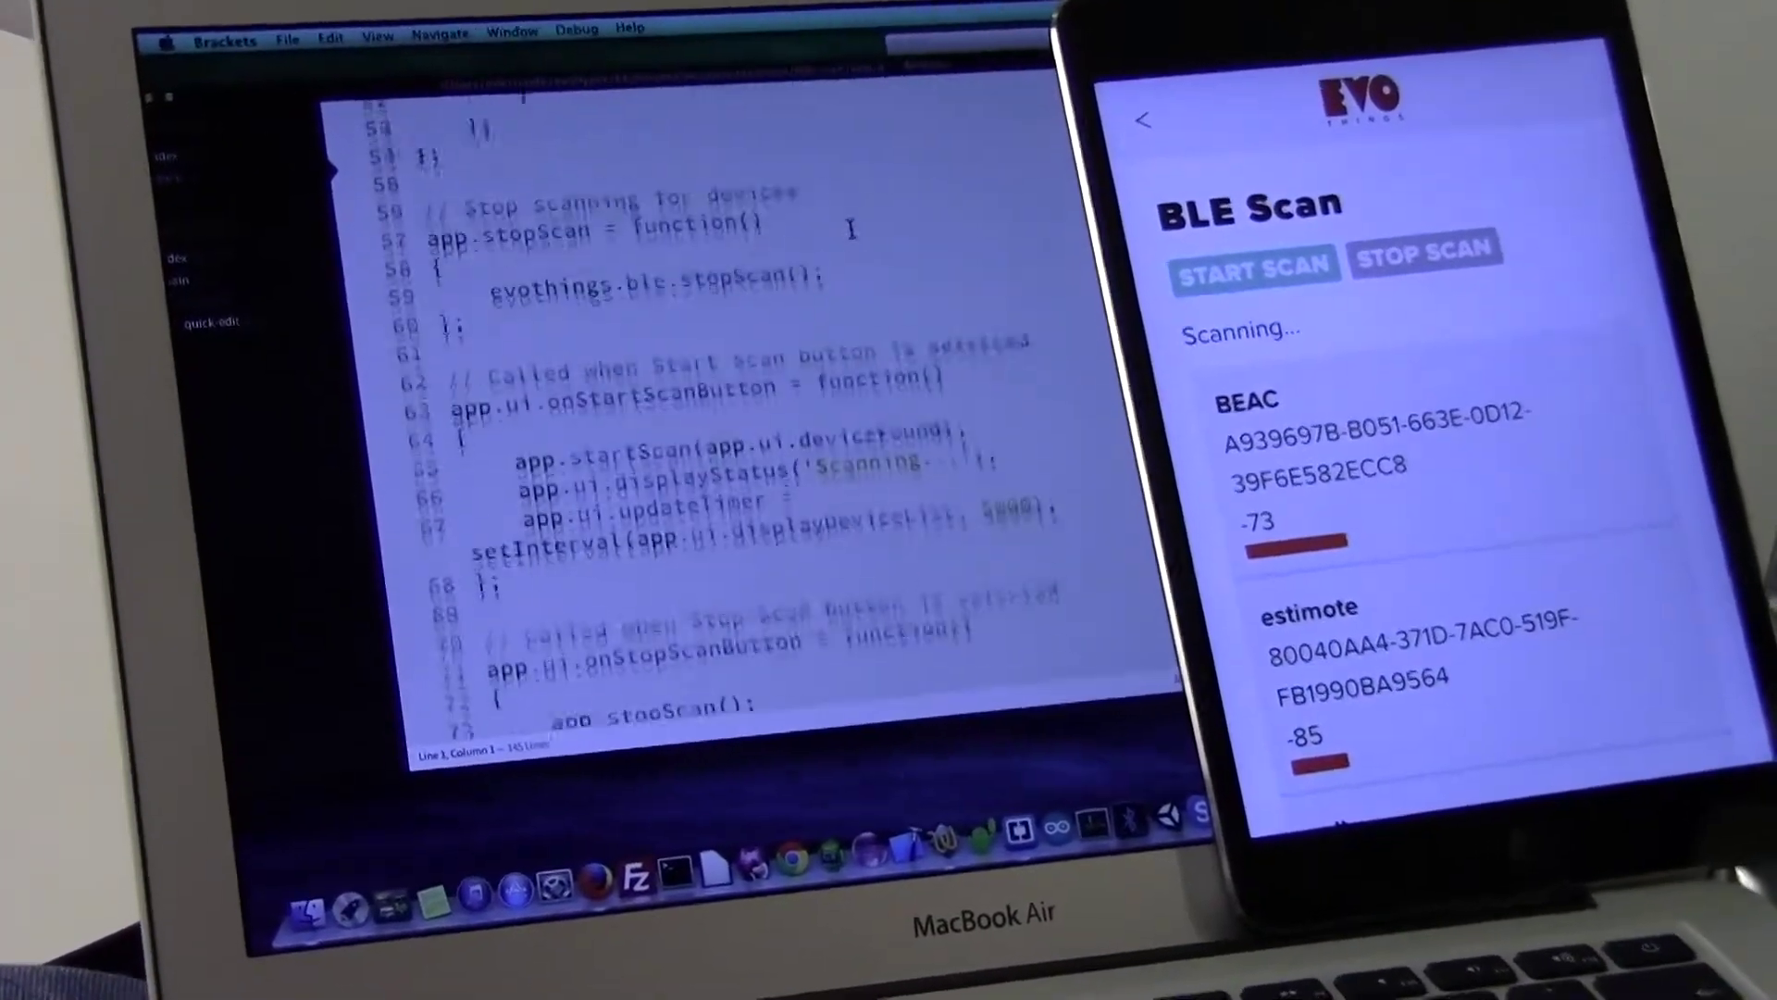
{"action": "scroll", "coordinate": [852, 230], "scroll_direction": "down", "scroll_amount": 1}
{"action": "scroll", "coordinate": [851, 230], "scroll_direction": "down", "scroll_amount": 3}
{"action": "scroll", "coordinate": [850, 229], "scroll_direction": "down", "scroll_amount": 3}
{"action": "scroll", "coordinate": [851, 230], "scroll_direction": "down", "scroll_amount": 3}
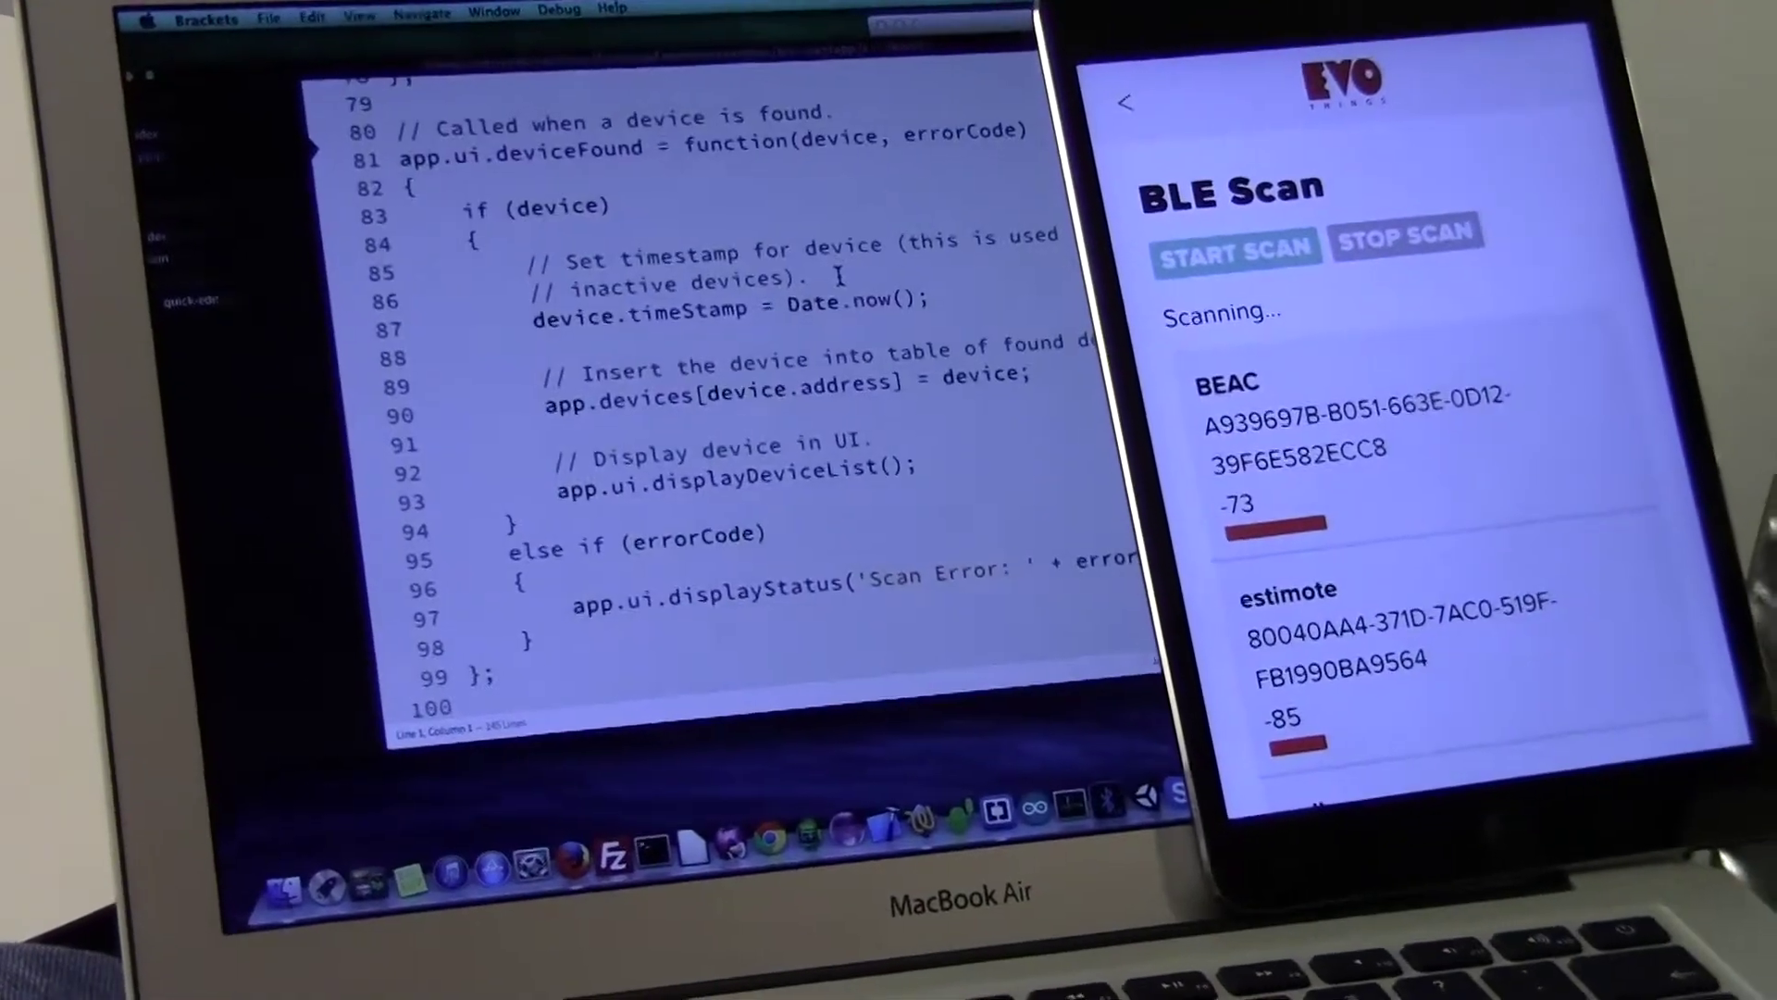
{"action": "scroll", "coordinate": [838, 277], "scroll_direction": "down", "scroll_amount": 2}
{"action": "scroll", "coordinate": [839, 276], "scroll_direction": "down", "scroll_amount": 3}
{"action": "scroll", "coordinate": [802, 277], "scroll_direction": "down", "scroll_amount": 3}
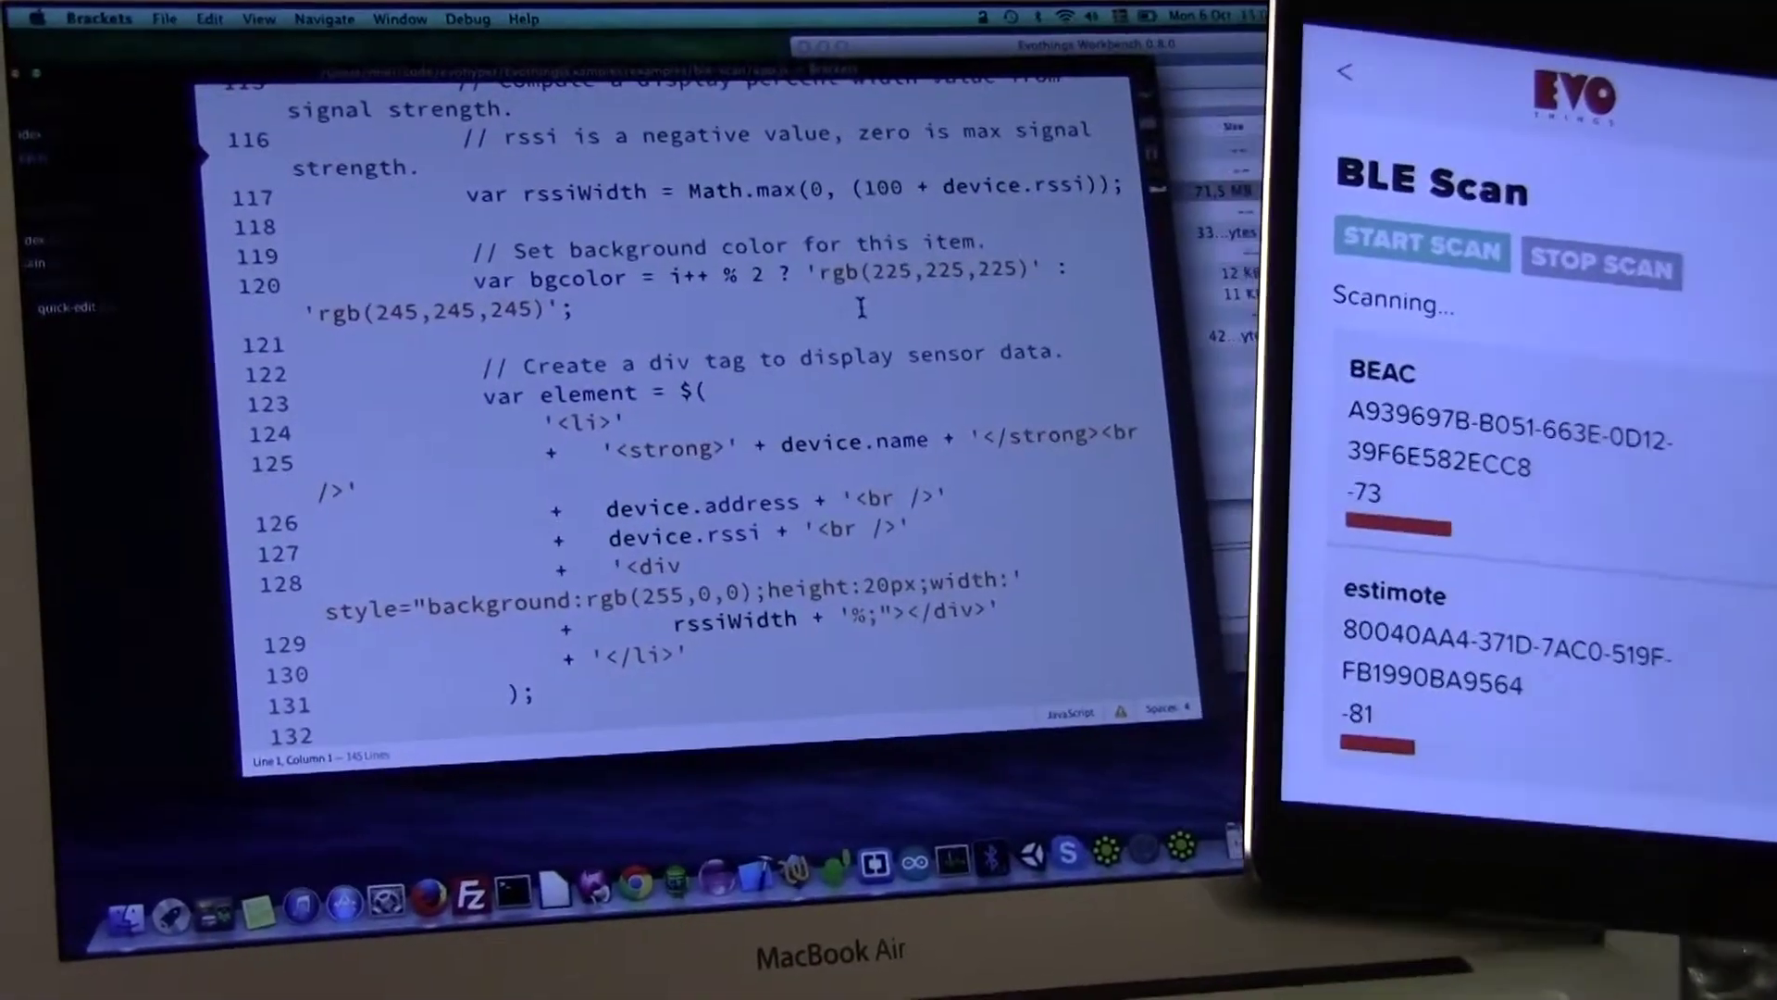
{"action": "scroll", "coordinate": [862, 306], "scroll_direction": "down", "scroll_amount": 2}
{"action": "scroll", "coordinate": [863, 306], "scroll_direction": "down", "scroll_amount": 2}
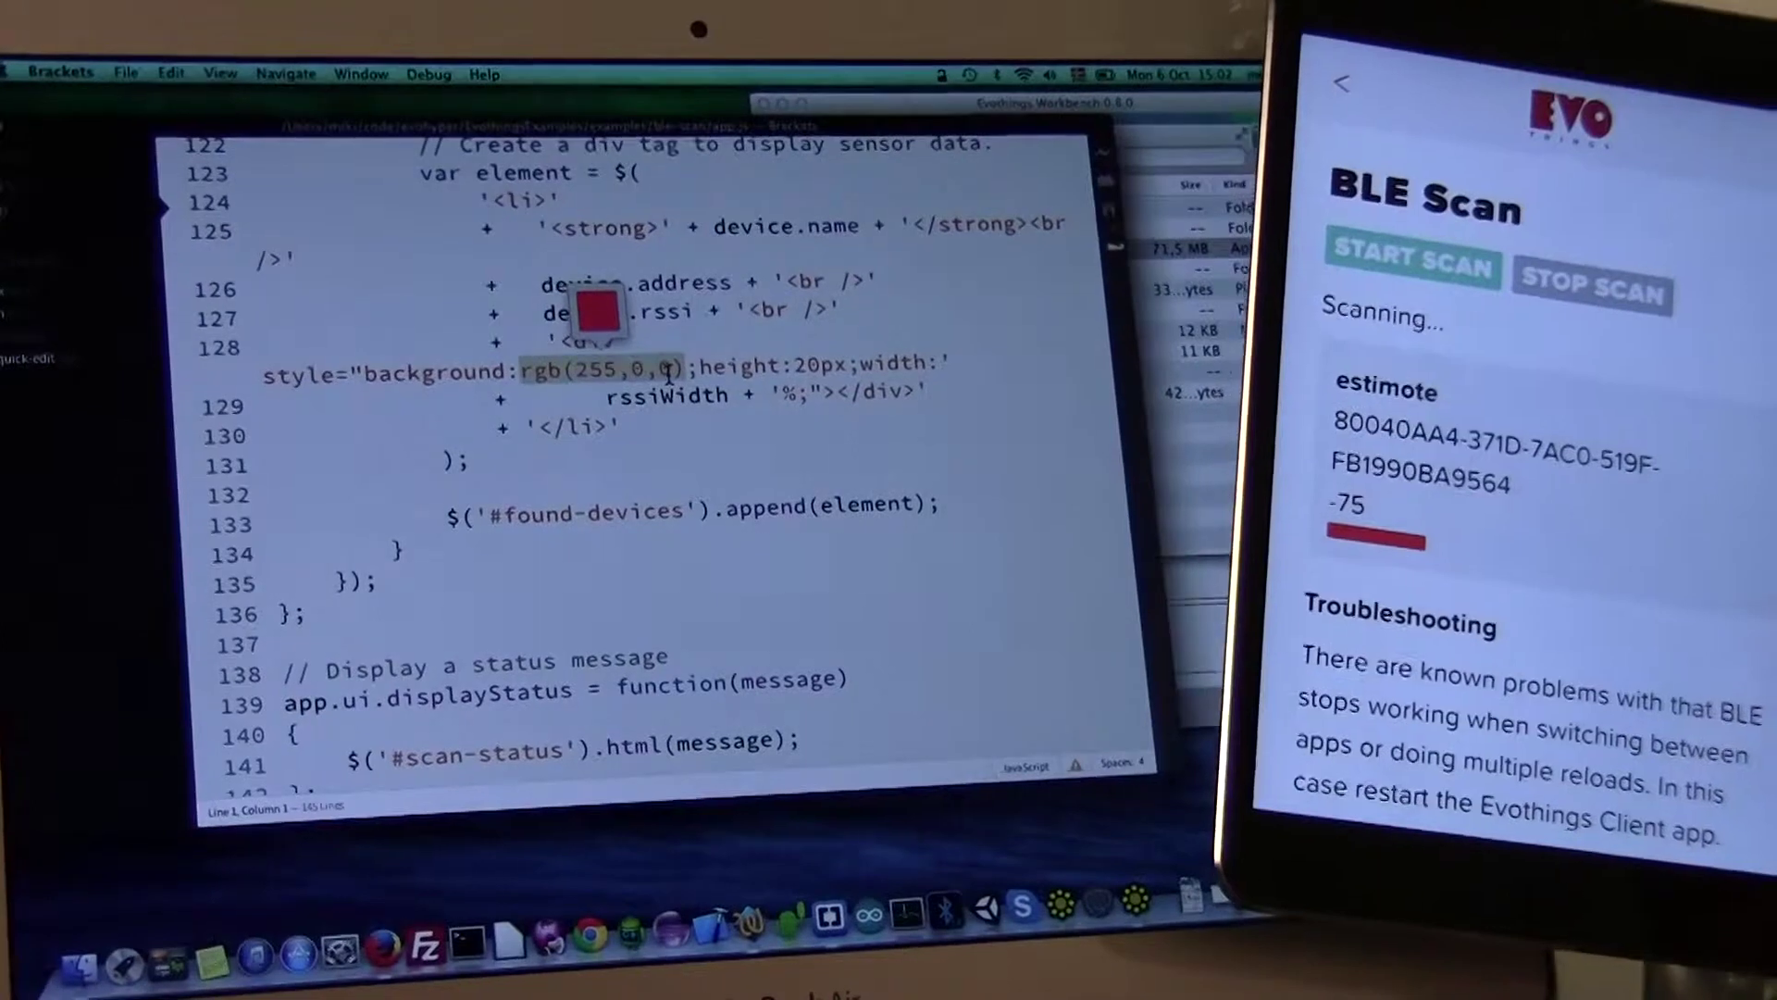
Start changing line 128's rgb(255,0,0) by deleting a character inside the red colour value.
{"action": "left_click", "coordinate": [650, 369]}
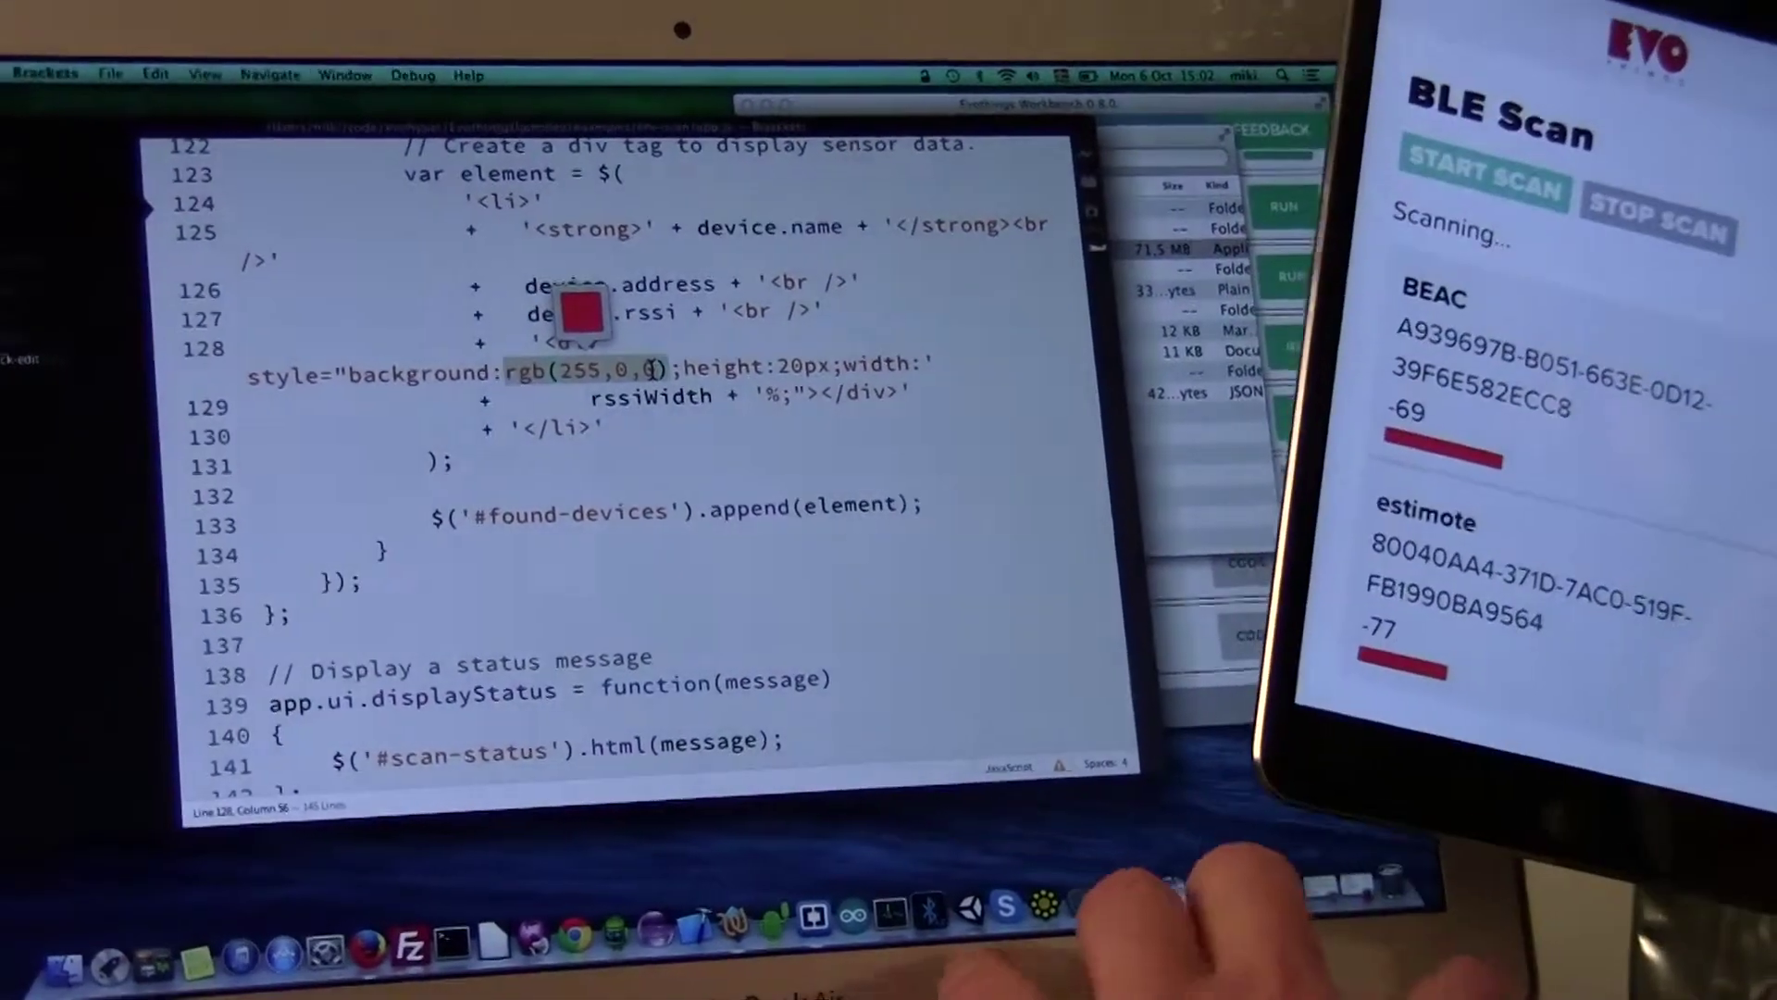
{"action": "key", "text": "BackSpace"}
{"action": "type", "text": "255"}
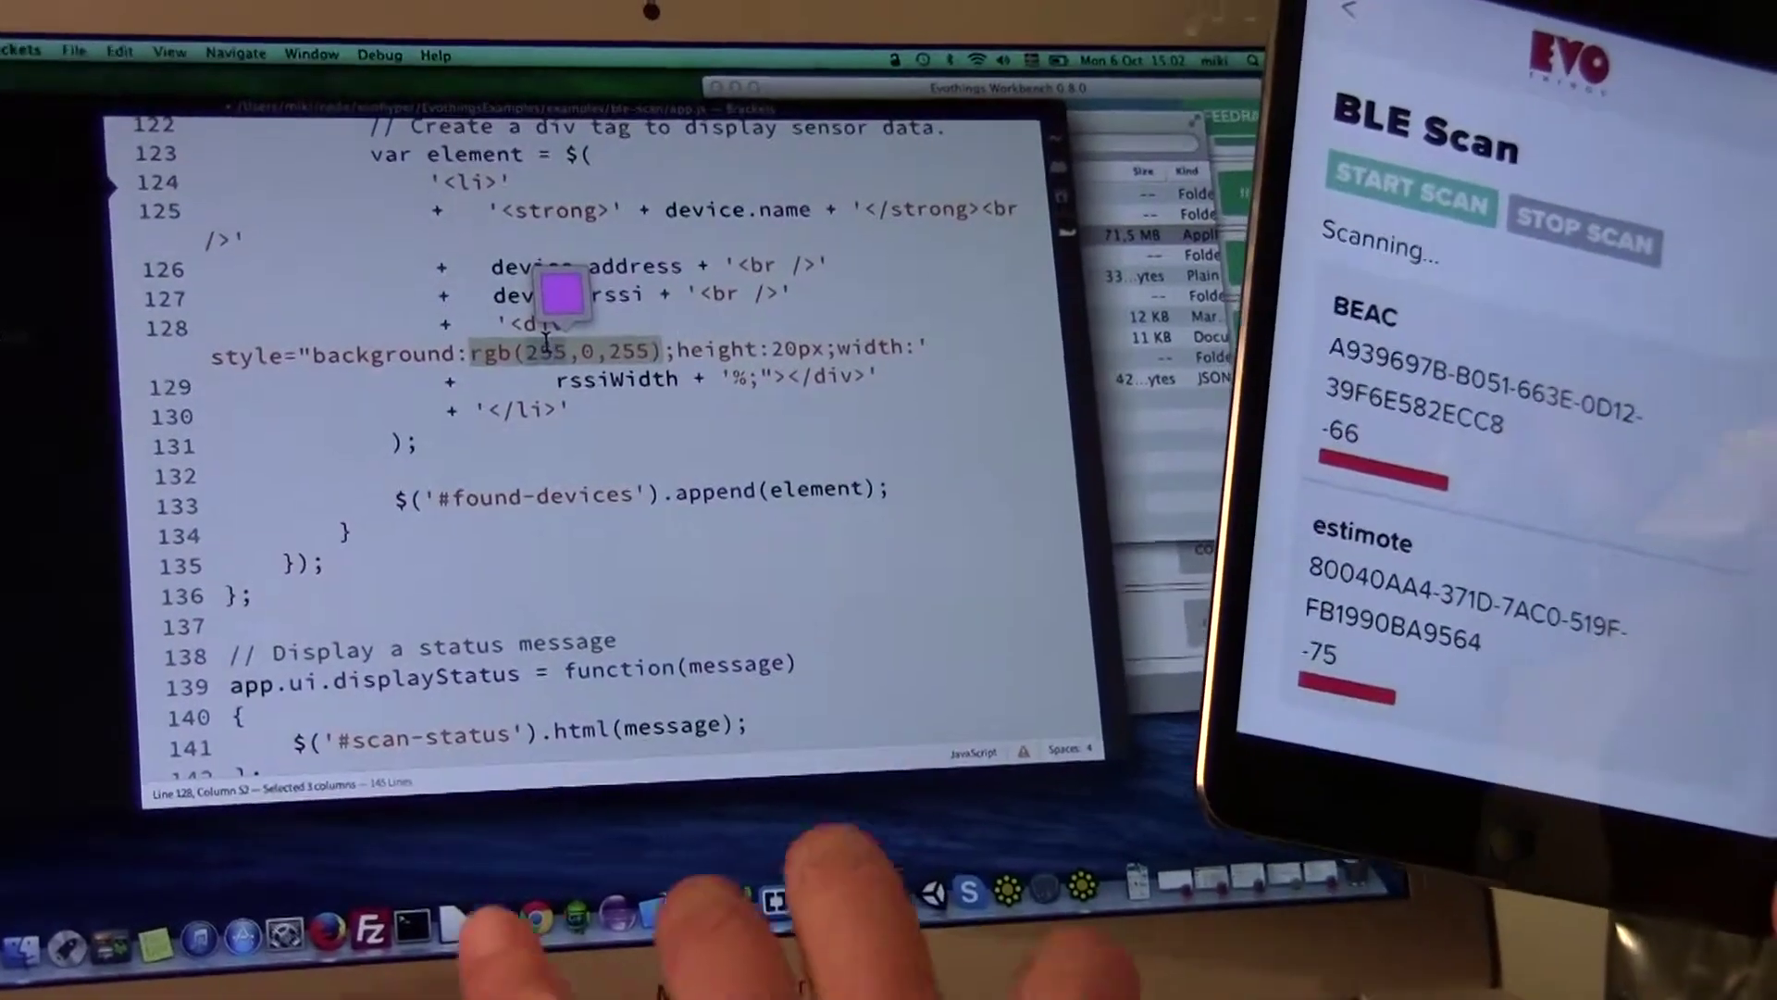
{"action": "type", "text": "0"}
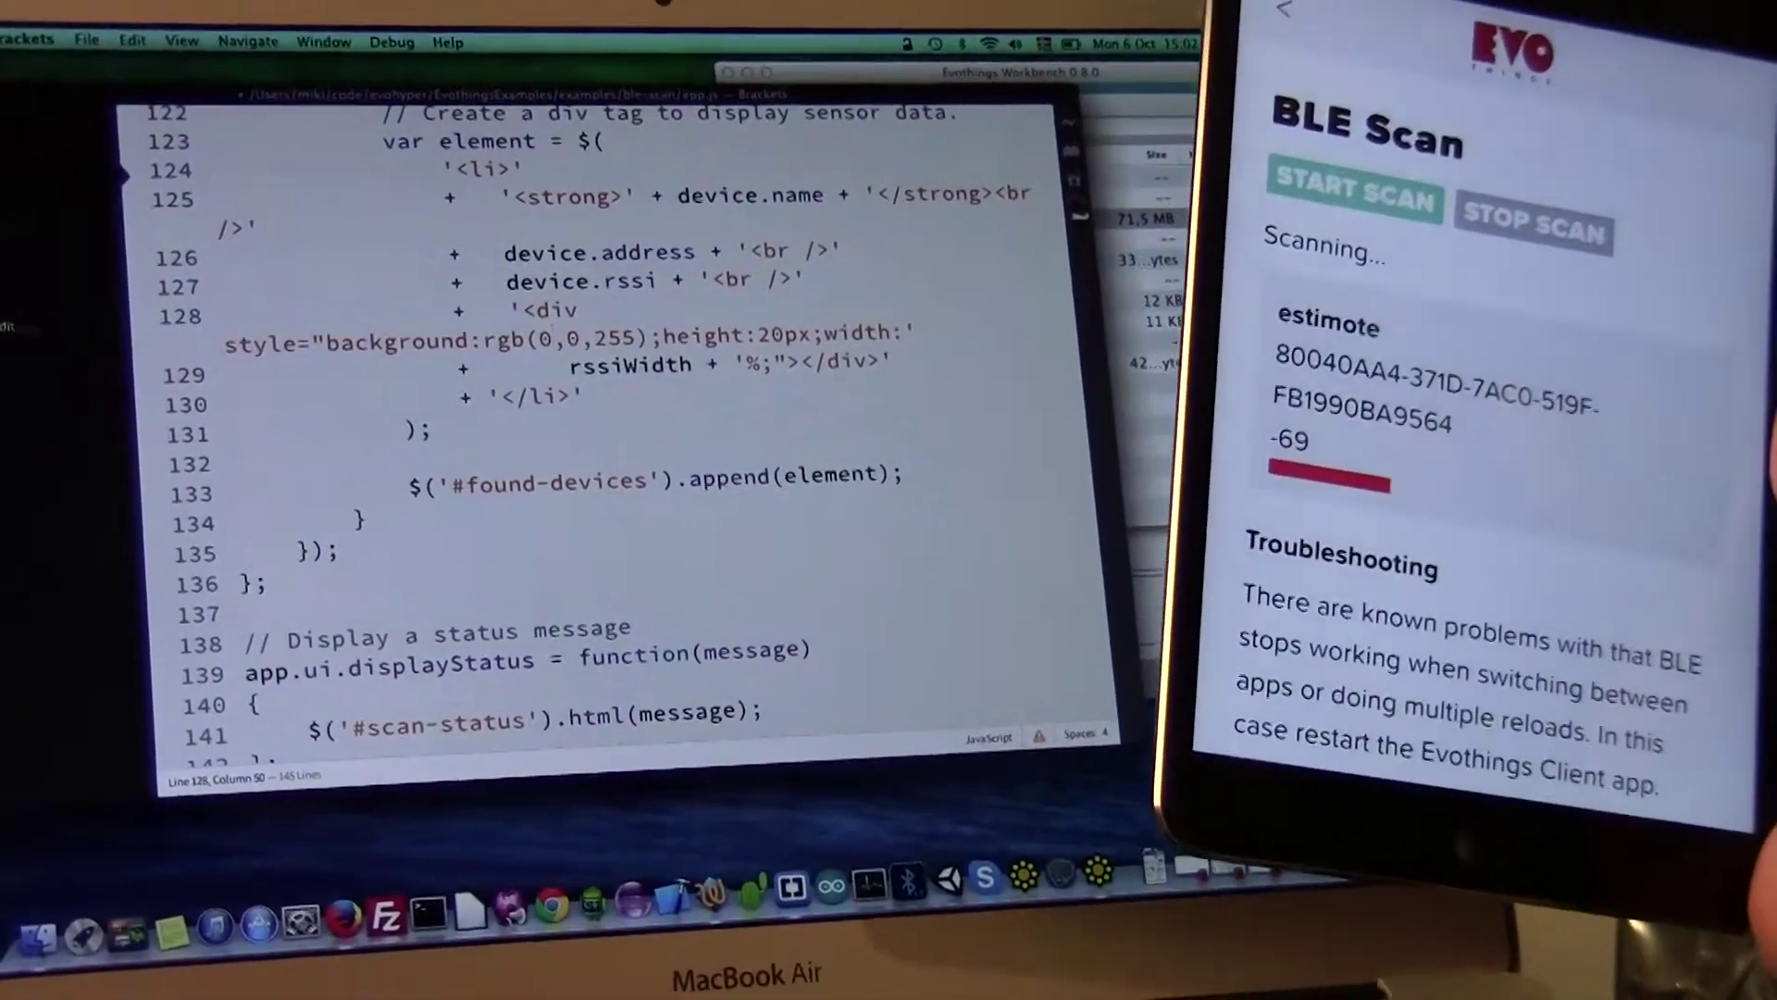